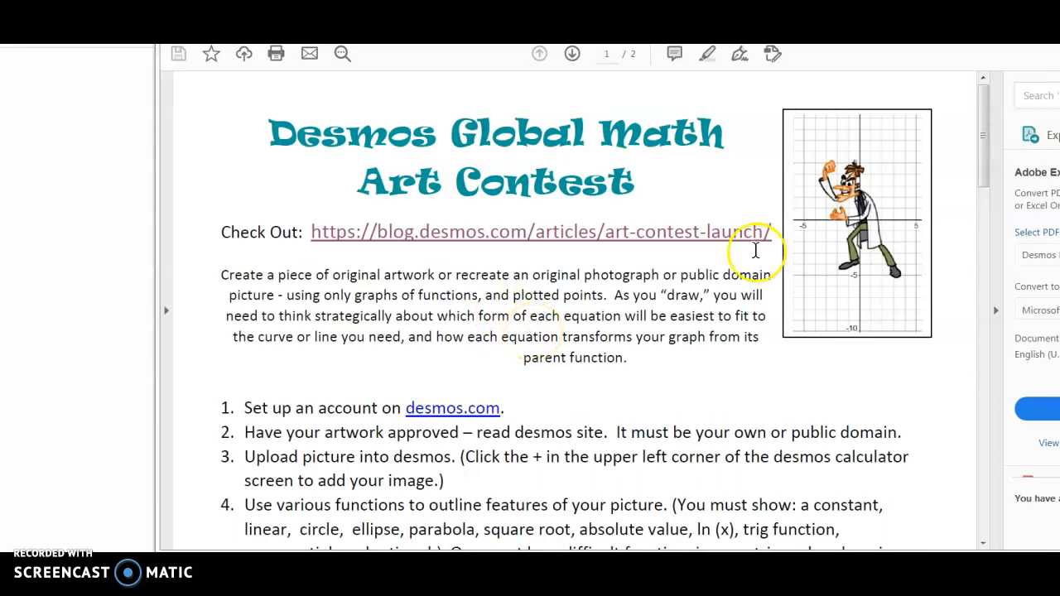
# - Read the Desmos Global Math Art Contest announcement, covering eligibility, judging criteria, submission instructions and the update on public-domain images
pyautogui.moveTo(984, 176); pyautogui.dragTo(938, 170)
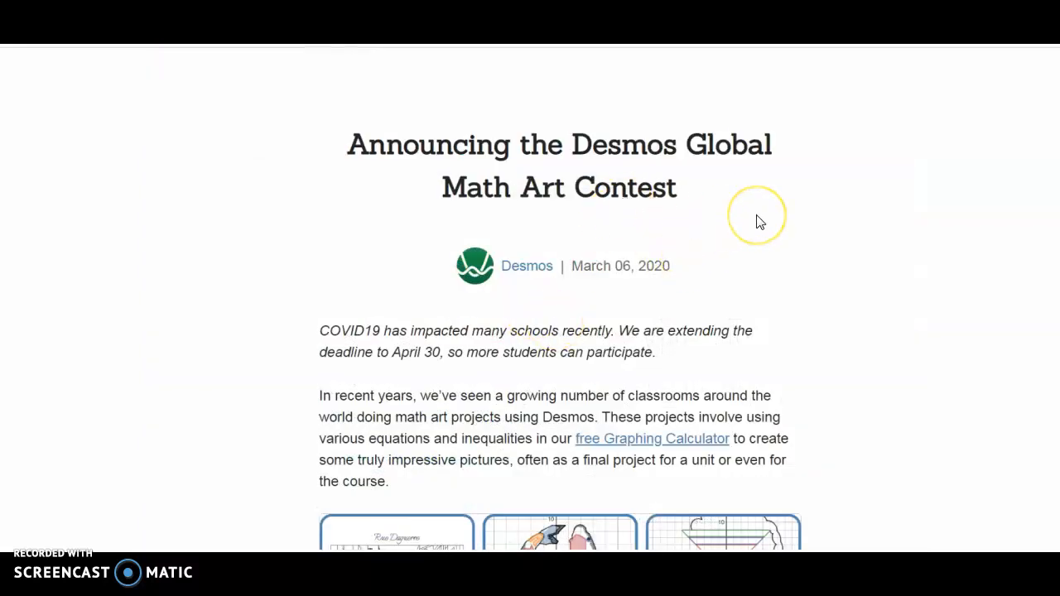
pyautogui.scroll(-1, 760, 221)
pyautogui.scroll(-8, 760, 222)
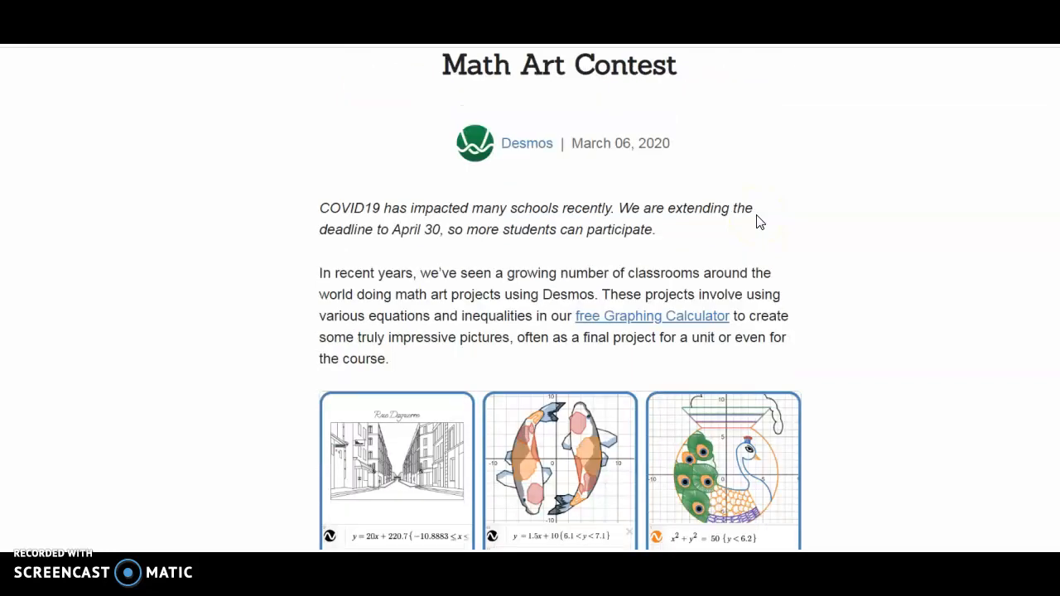
pyautogui.scroll(-4, 756, 214)
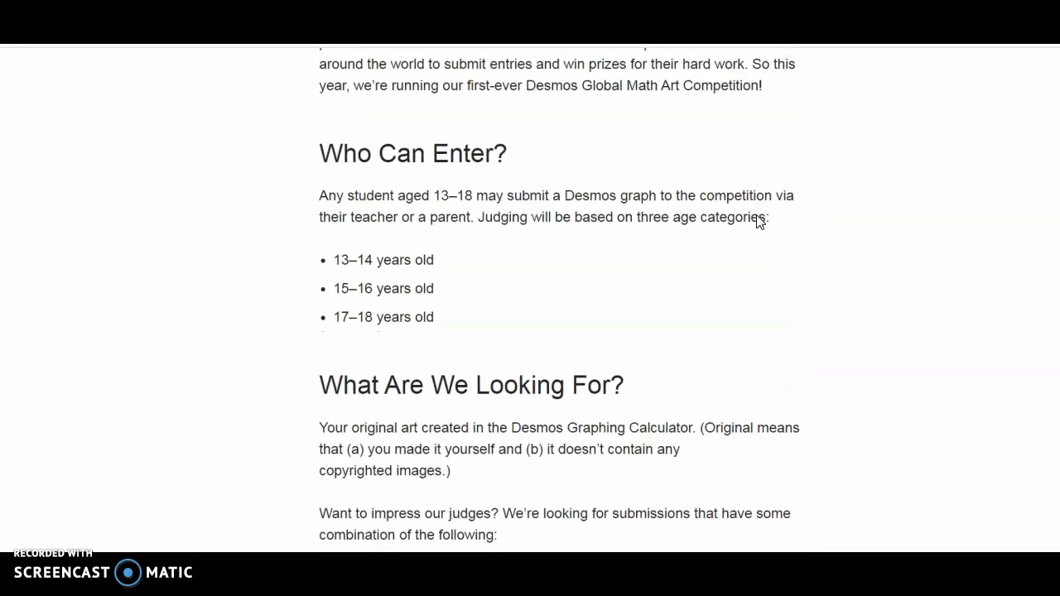
pyautogui.scroll(-1, 757, 215)
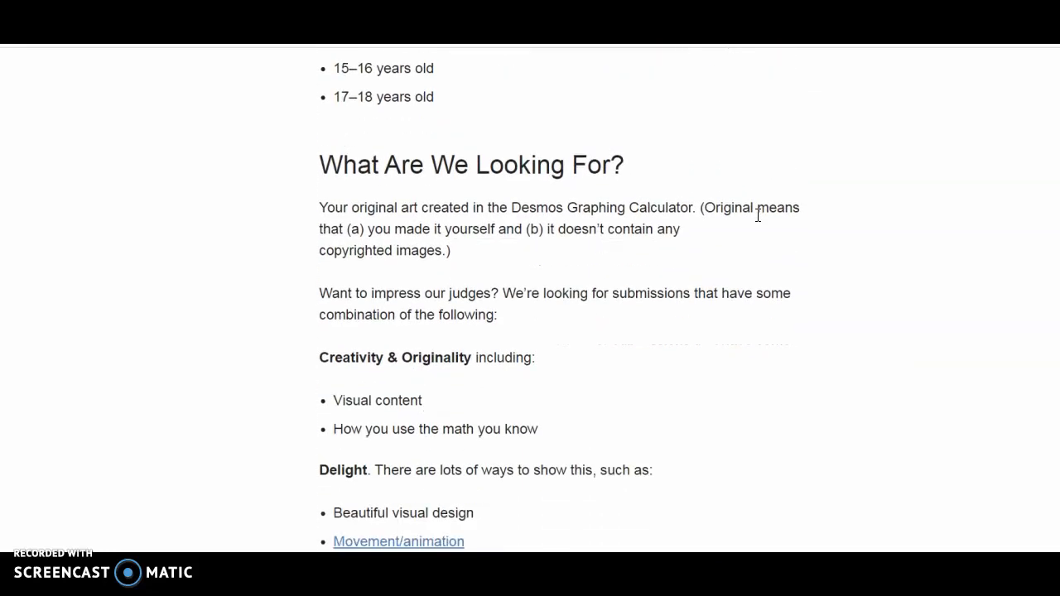
pyautogui.scroll(-1, 757, 215)
pyautogui.middleClick(759, 224)
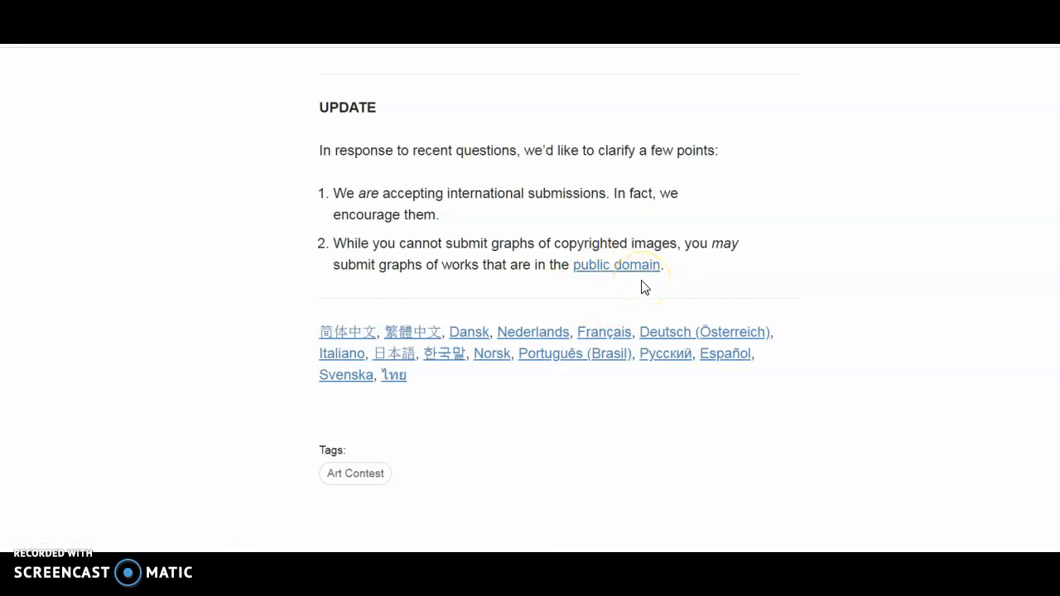
pyautogui.scroll(6, 643, 286)
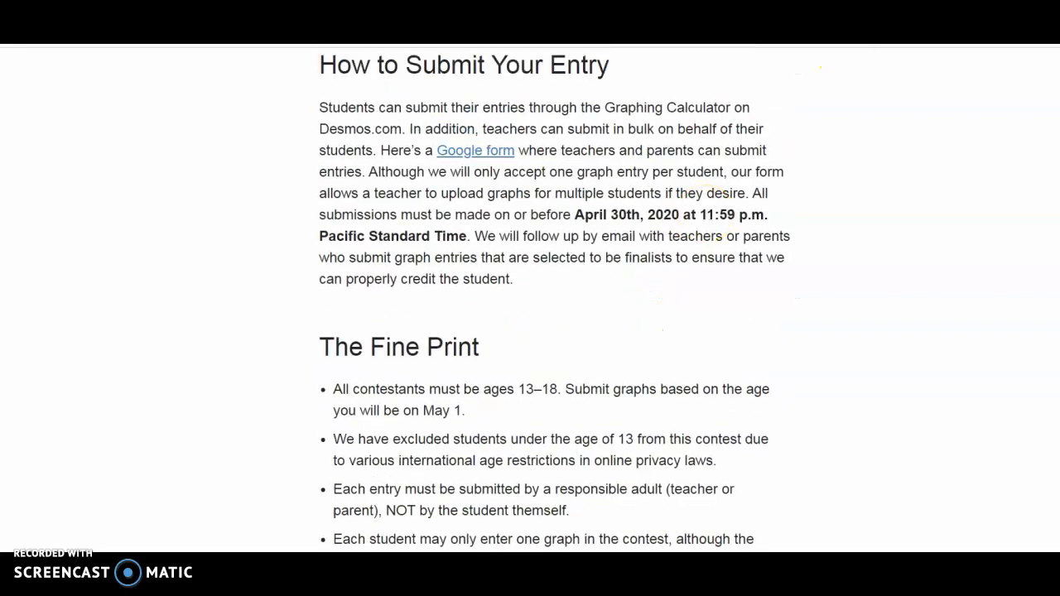
# - Browse the image search results for "desmos math graphing project" to examine example graph artworks
pyautogui.click(894, 33)
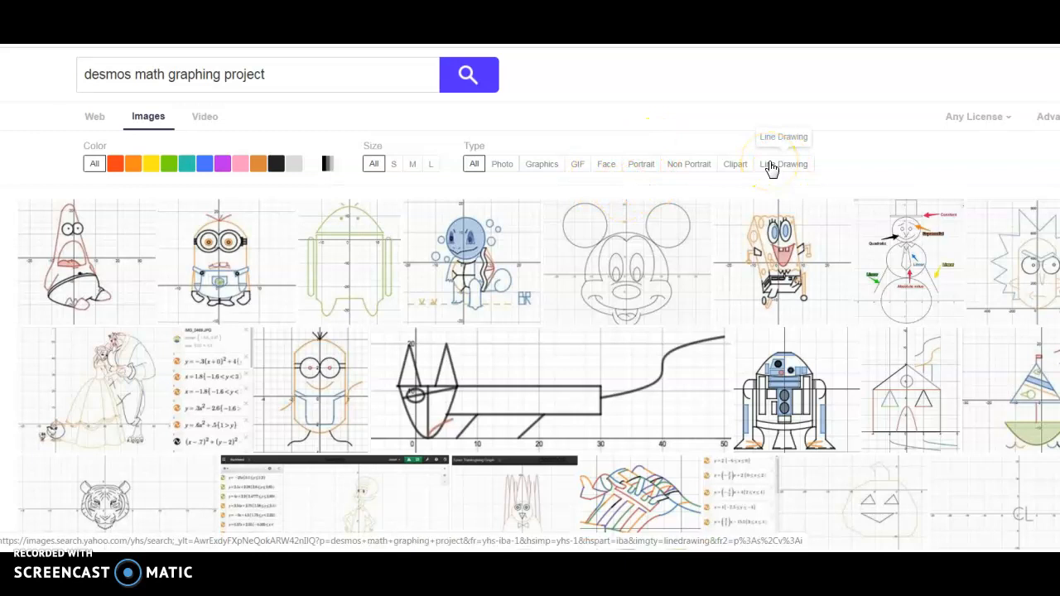
pyautogui.scroll(-5, 771, 168)
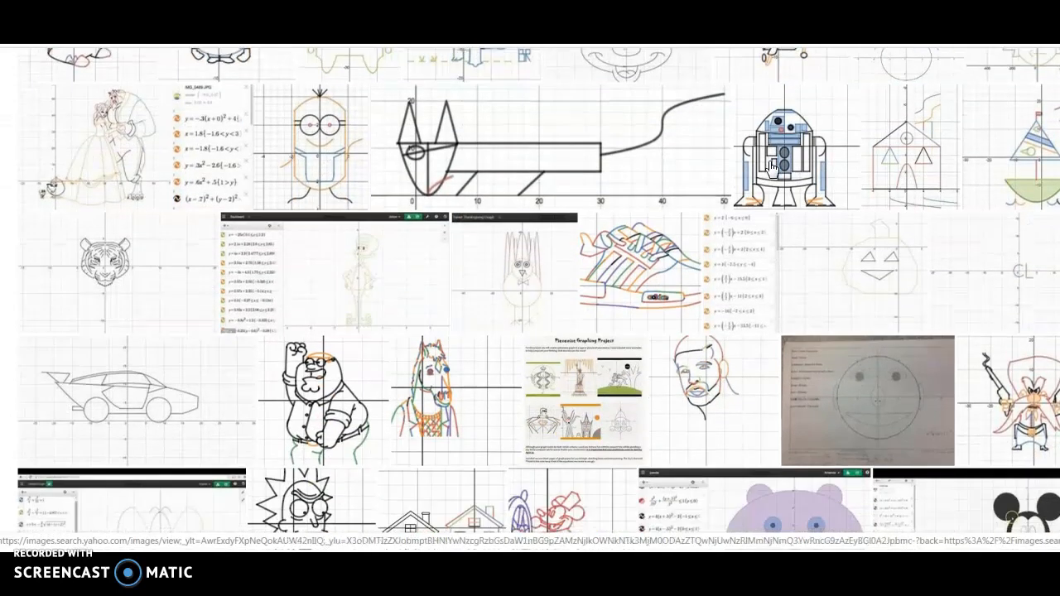
pyautogui.scroll(-9, 771, 168)
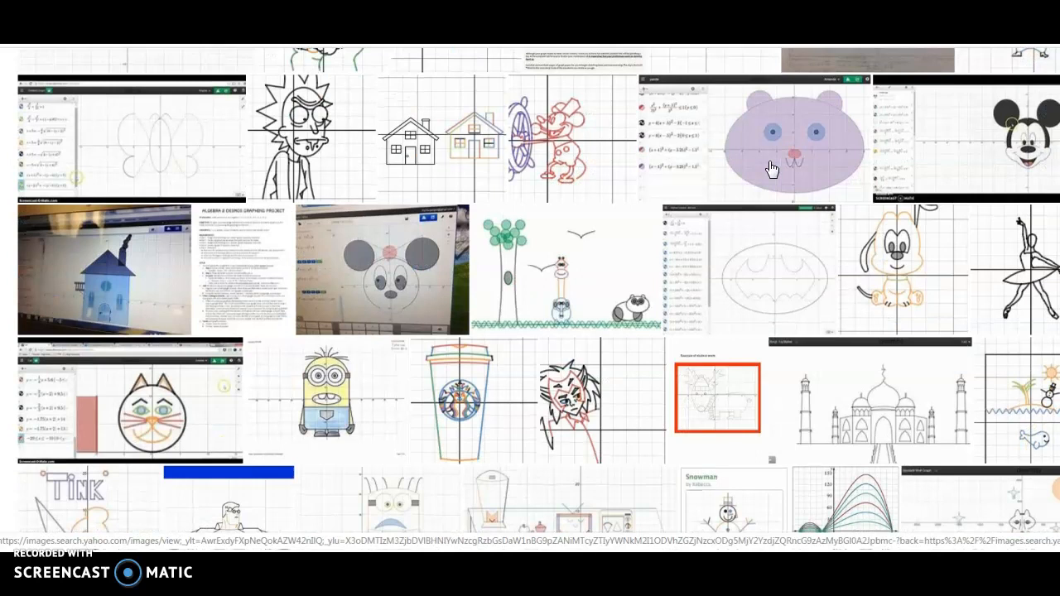
pyautogui.scroll(2, 771, 168)
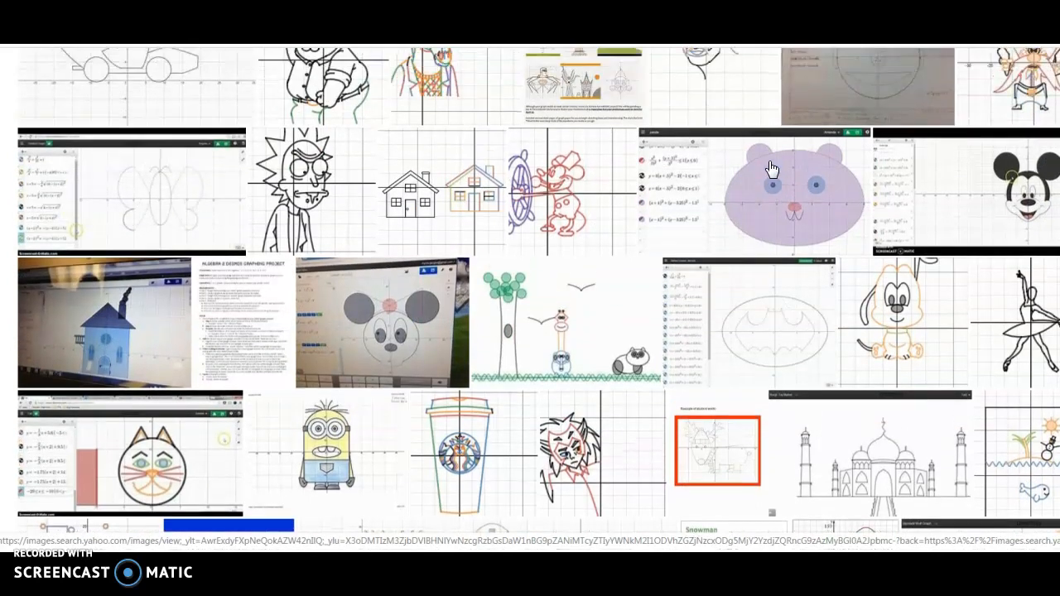
pyautogui.scroll(10, 771, 168)
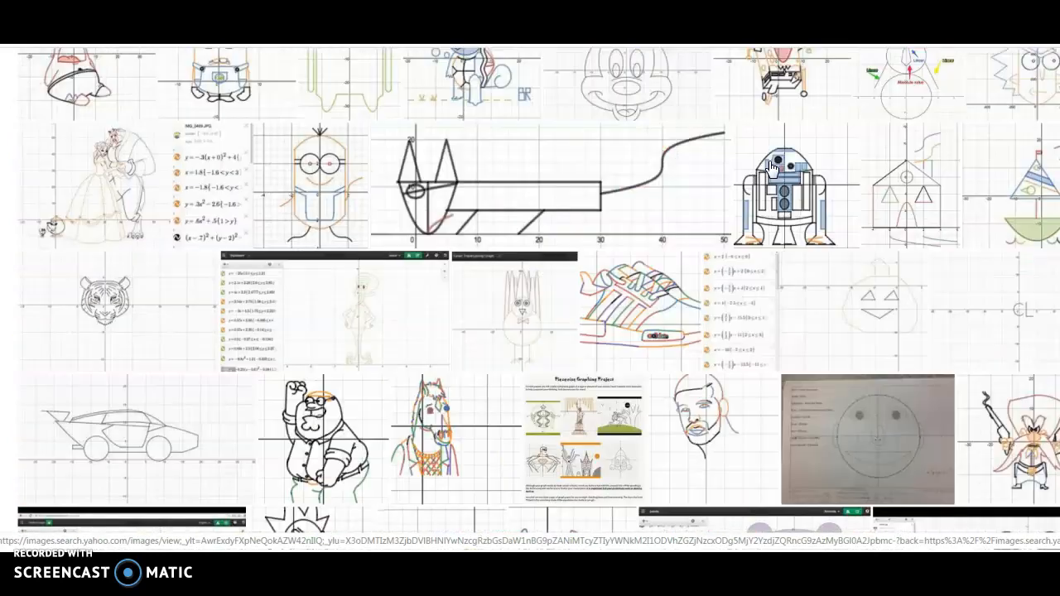
pyautogui.scroll(2, 771, 168)
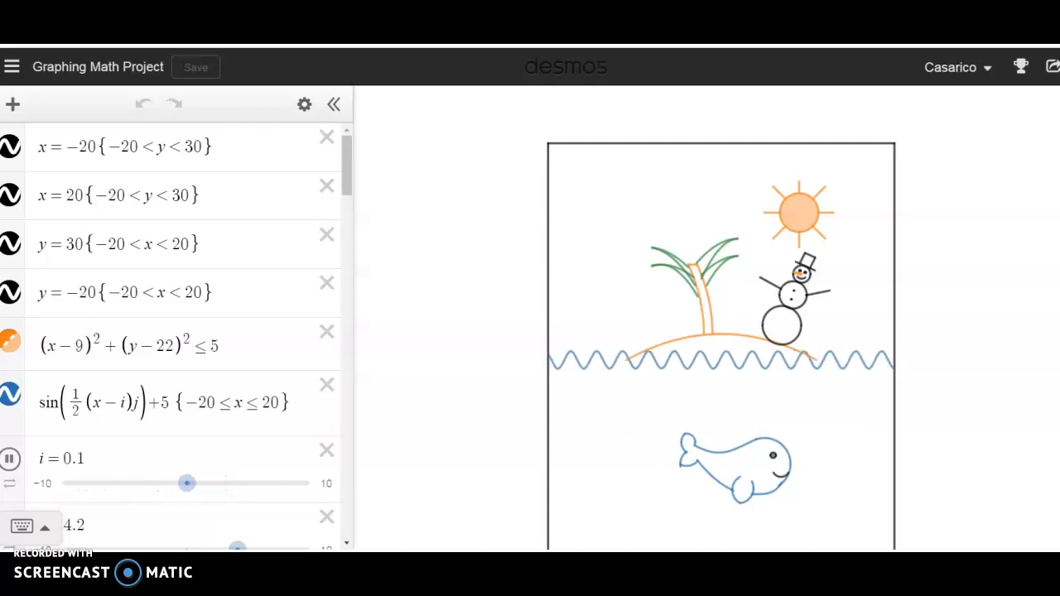
# - Open the saved graph named Selfie
pyautogui.click(12, 66)
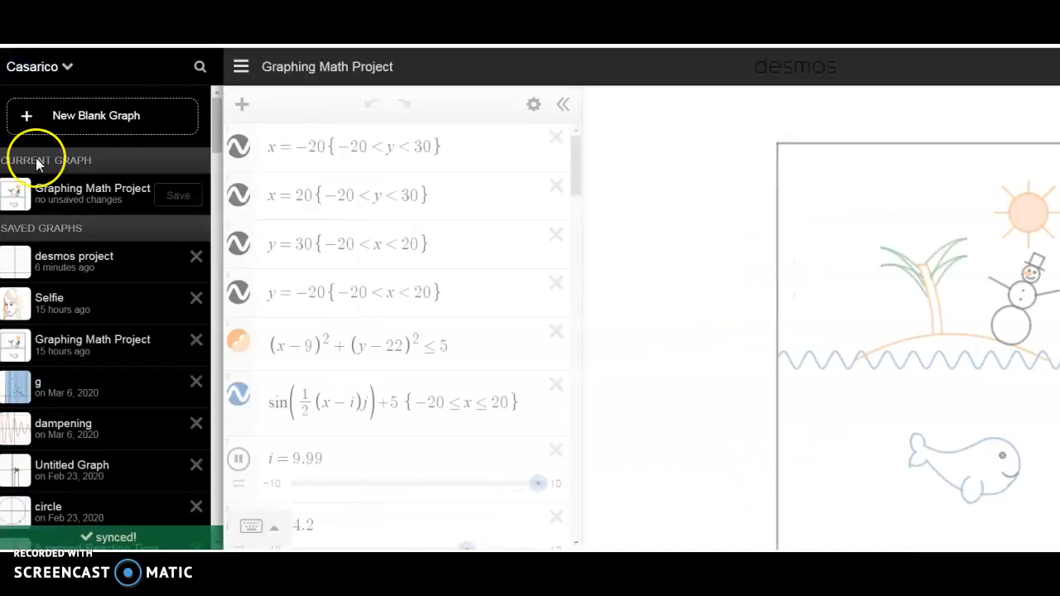
pyautogui.click(68, 303)
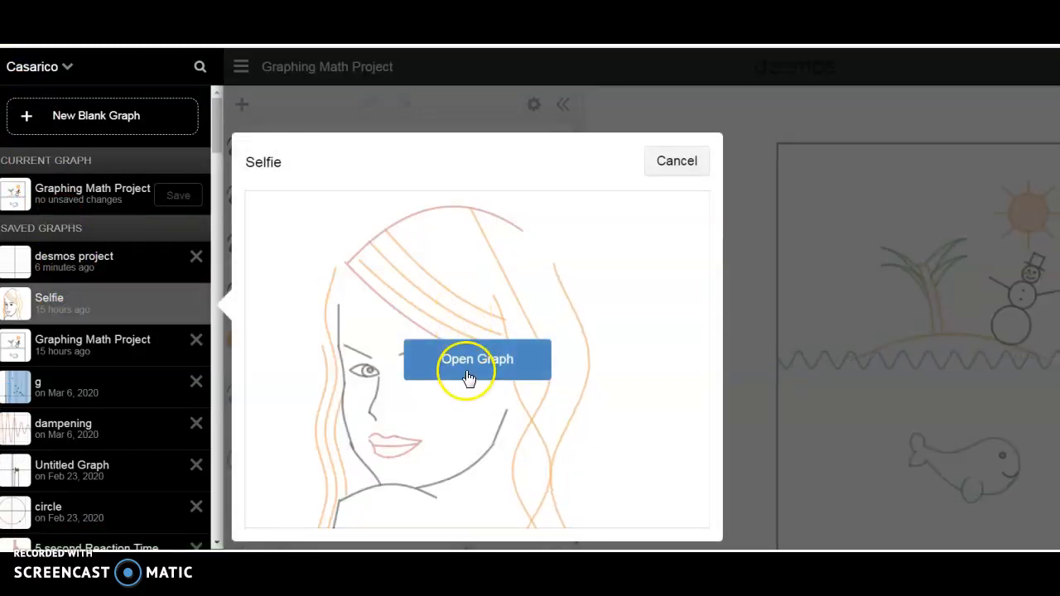
pyautogui.click(476, 362)
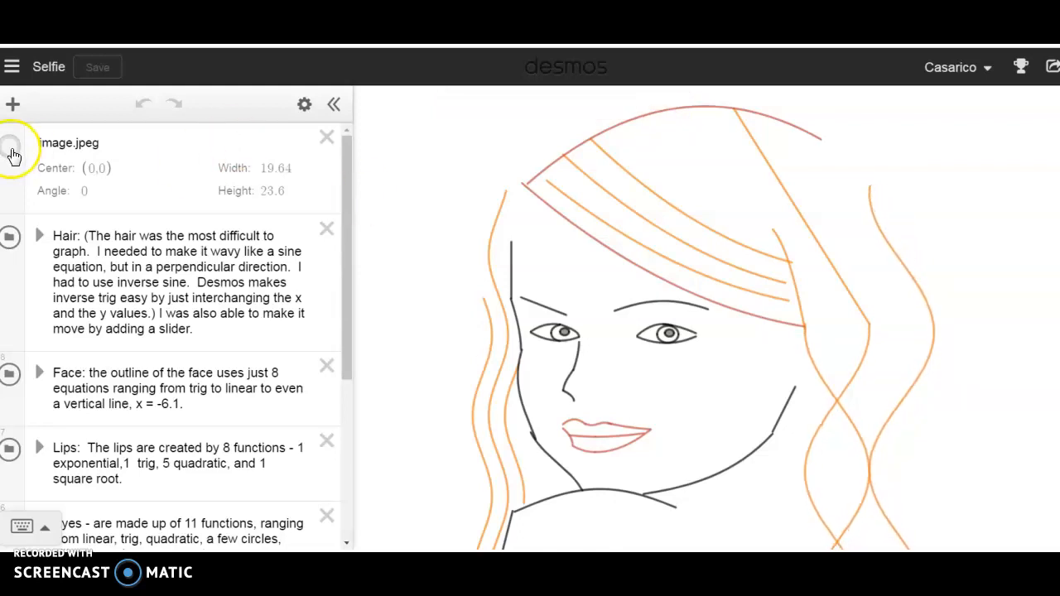
# - Expand the Hair folder to review its equations, and show the image.jpeg photo behind the portrait's curves
pyautogui.moveTo(347, 181); pyautogui.dragTo(338, 213)
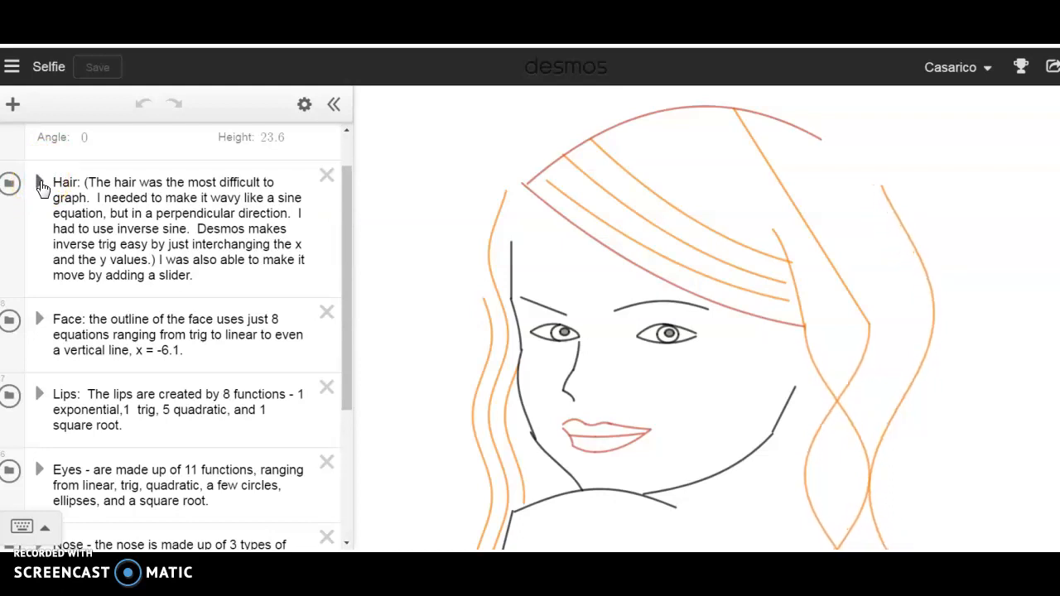
pyautogui.click(40, 183)
pyautogui.scroll(-5, 166, 210)
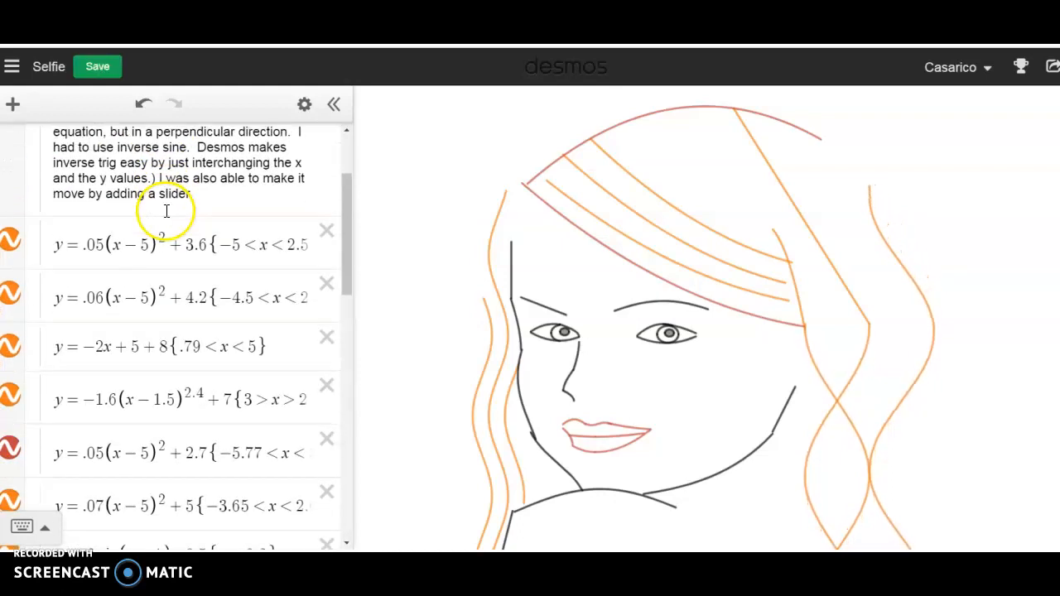
pyautogui.scroll(-3, 168, 218)
pyautogui.scroll(10, 168, 218)
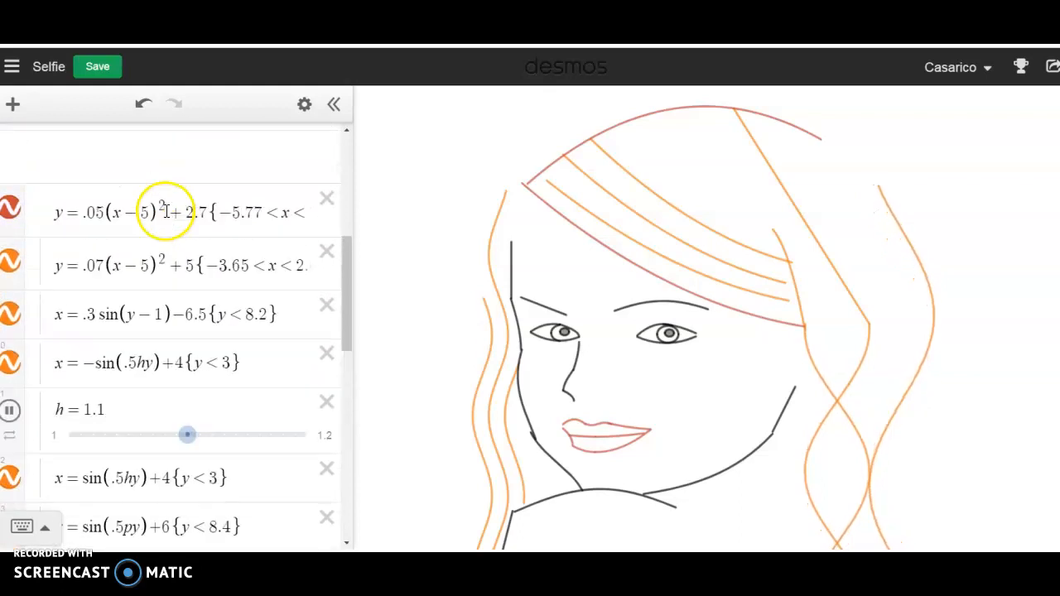
pyautogui.scroll(4, 161, 165)
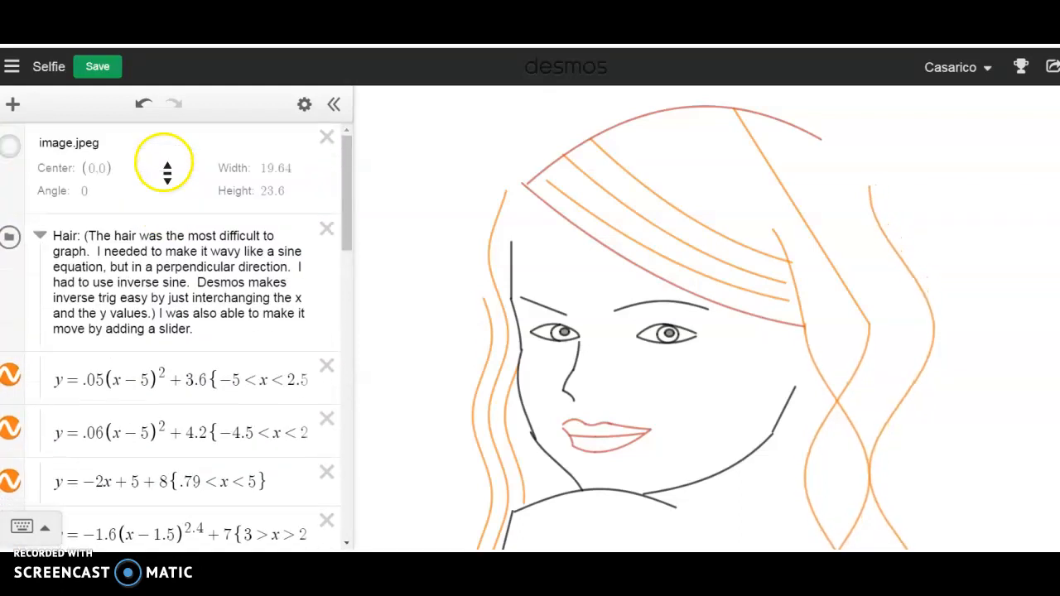
pyautogui.click(11, 148)
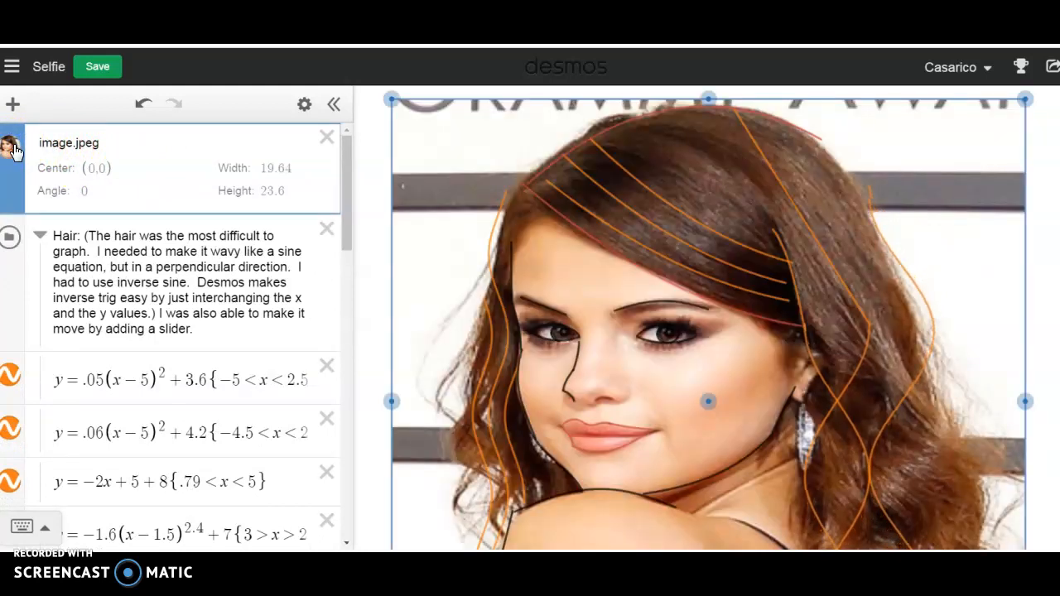
pyautogui.click(35, 159)
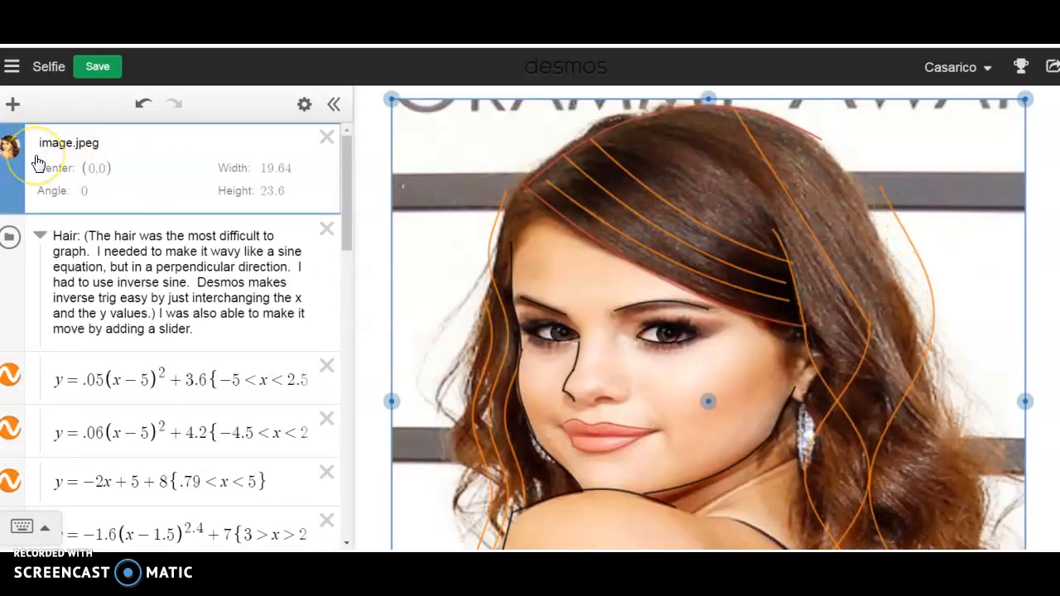
# - Open the saved graph named desmos project
pyautogui.click(12, 66)
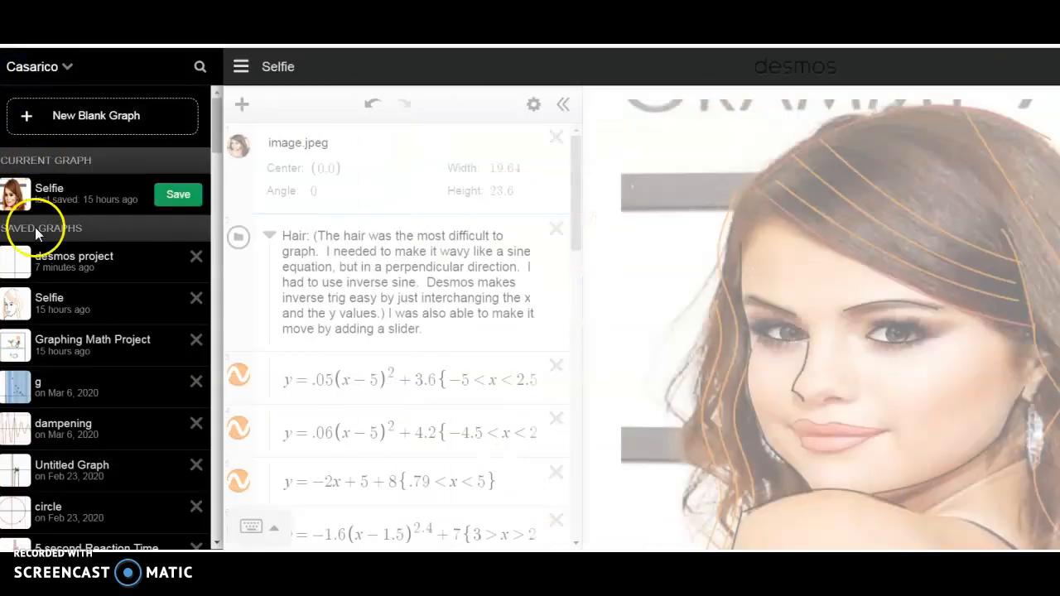
pyautogui.click(39, 263)
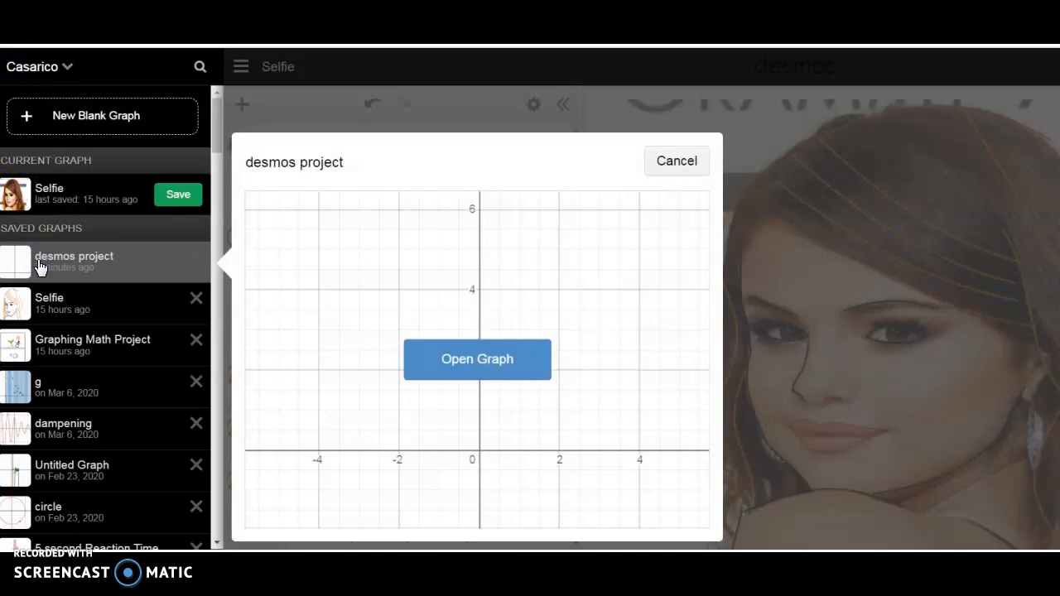
pyautogui.click(498, 361)
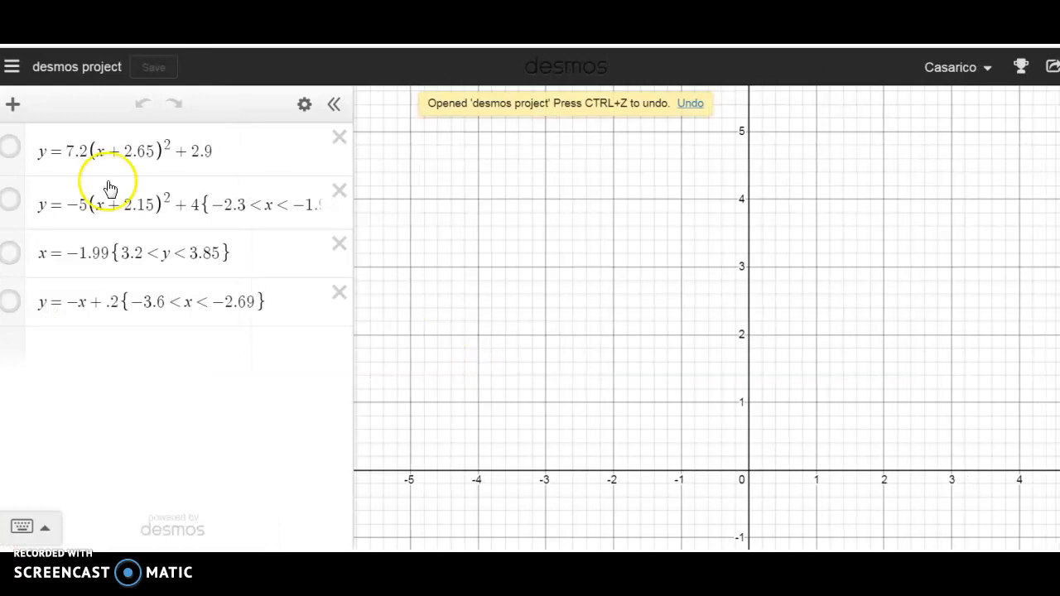
# - Insert the image file IMG_0130.jpg into the graph
pyautogui.click(13, 106)
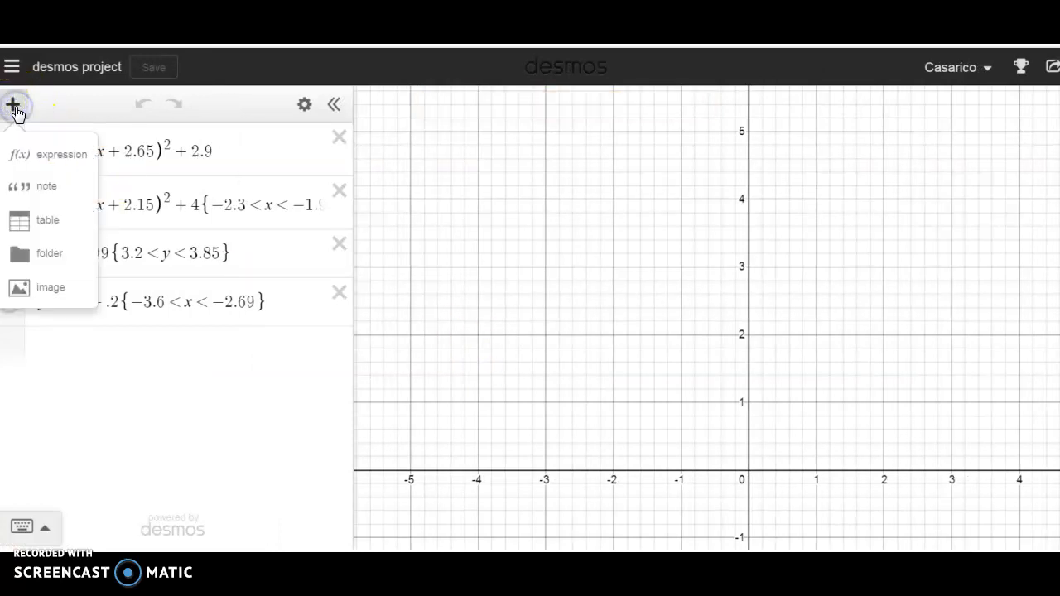
pyautogui.click(53, 292)
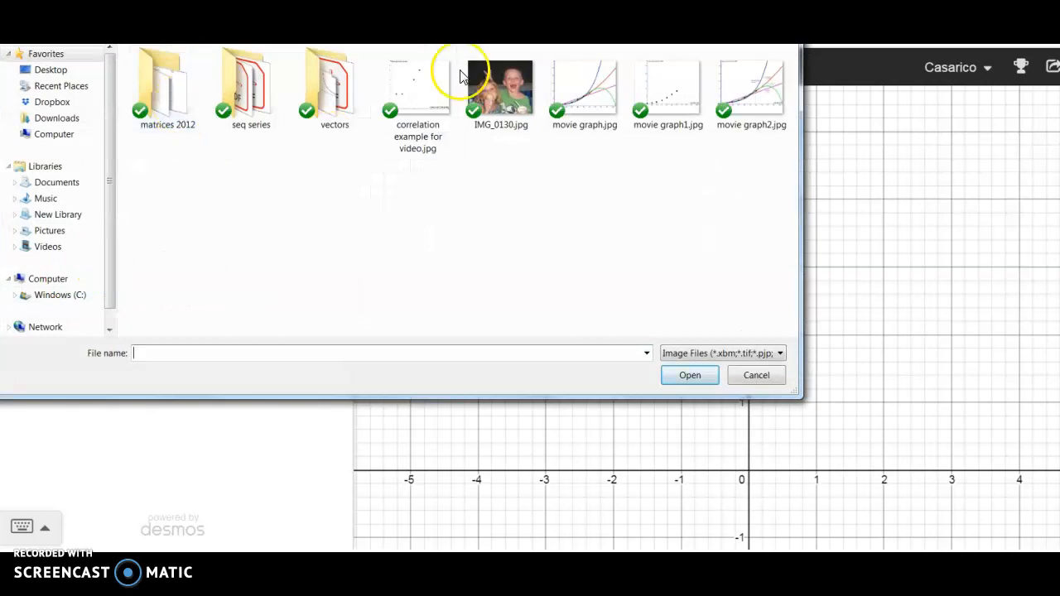
pyautogui.click(514, 90)
pyautogui.click(690, 379)
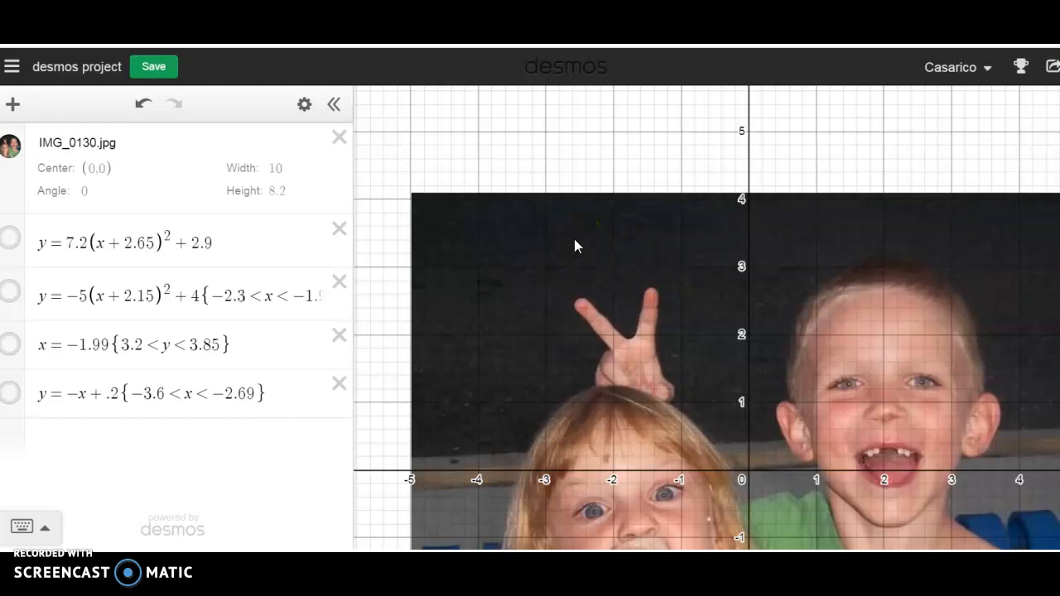
# - Enlarge the inserted photo proportionally about its centre to about 14.7 wide by 12 high, and deselect it
pyautogui.scroll(-5, 580, 234)
pyautogui.scroll(7, 580, 233)
pyautogui.scroll(-2, 580, 233)
pyautogui.scroll(-5, 579, 233)
pyautogui.click(551, 222)
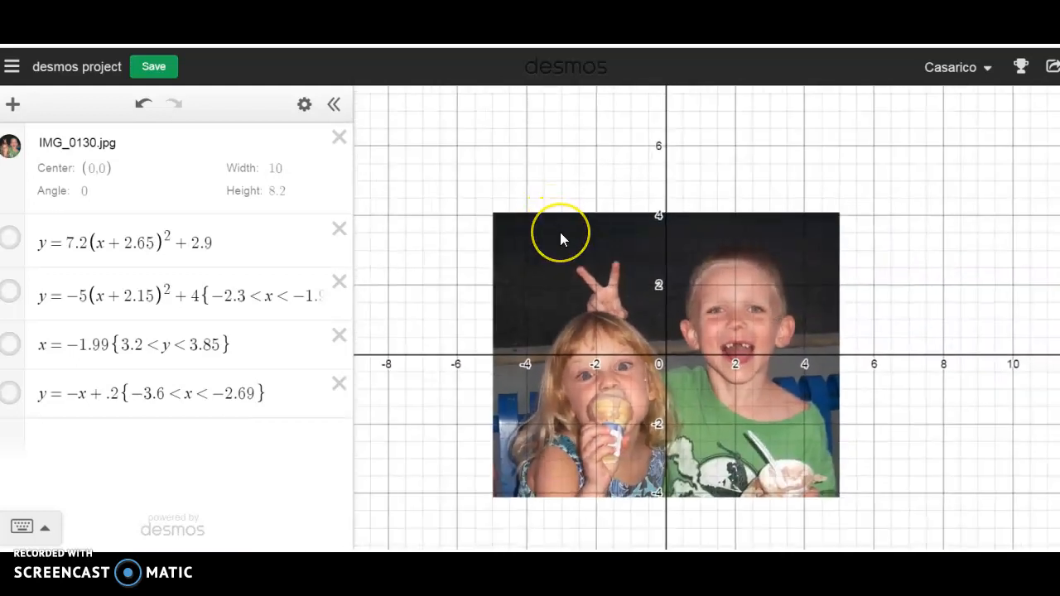
pyautogui.click(507, 209)
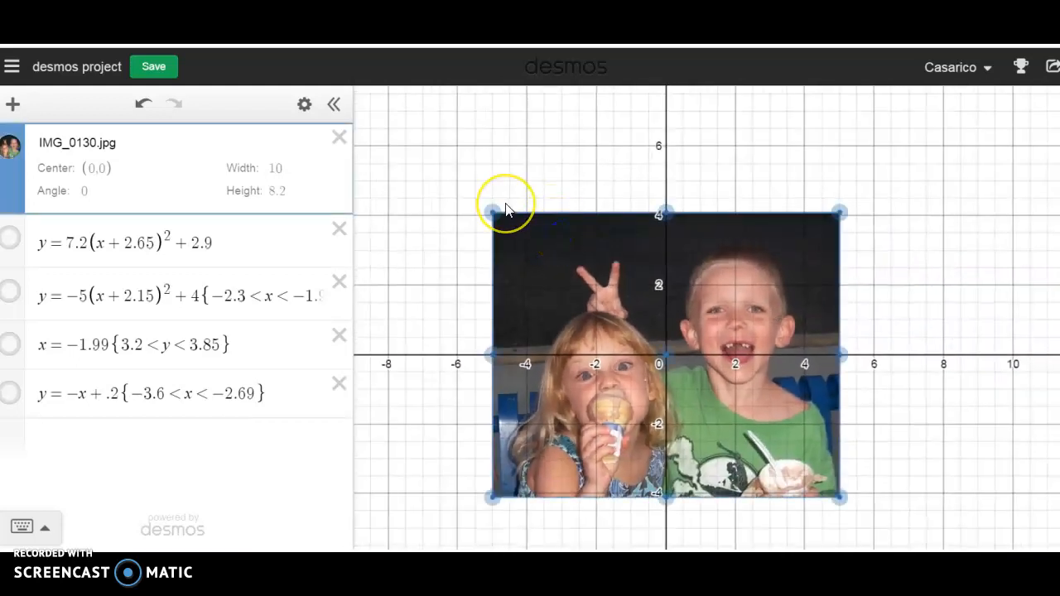
pyautogui.click(493, 211)
pyautogui.moveTo(493, 212); pyautogui.dragTo(405, 161)
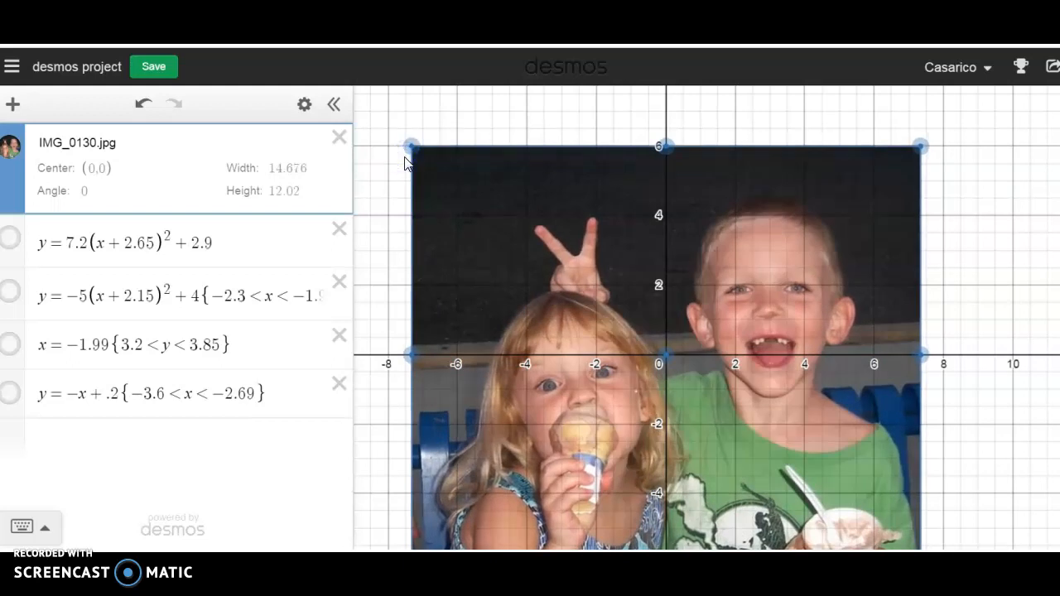
pyautogui.click(994, 227)
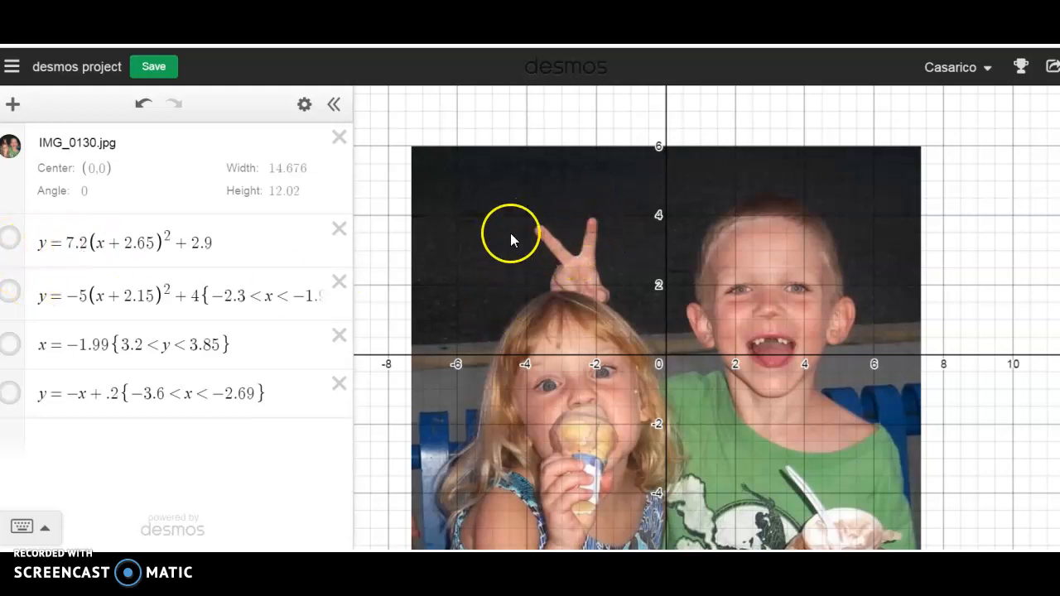
# - Show the first parabola, y = 7.2(x + 2.65)² + 2.9, over the photo
pyautogui.click(13, 240)
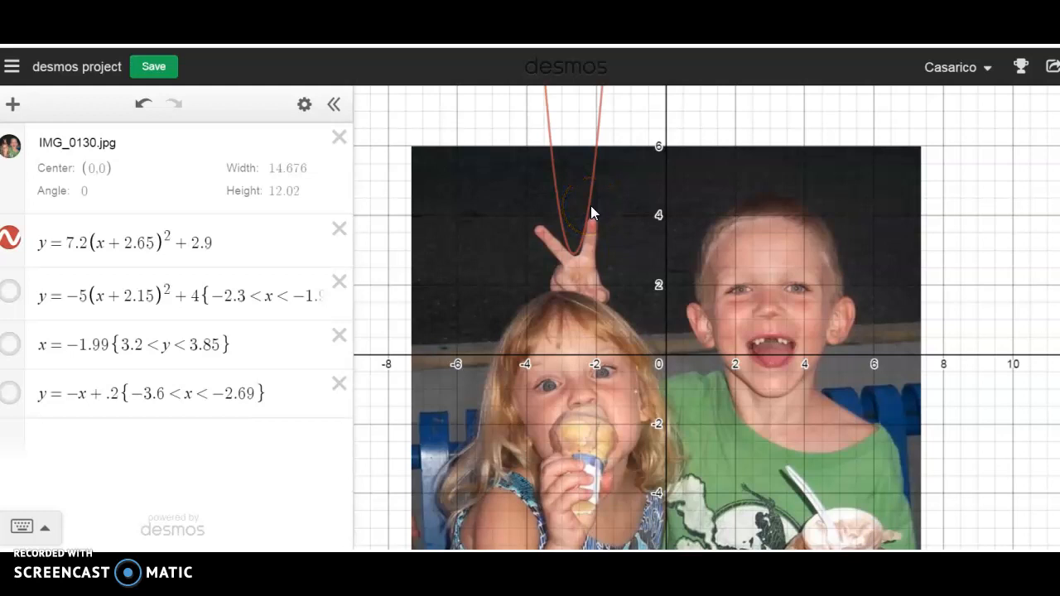
pyautogui.click(824, 156)
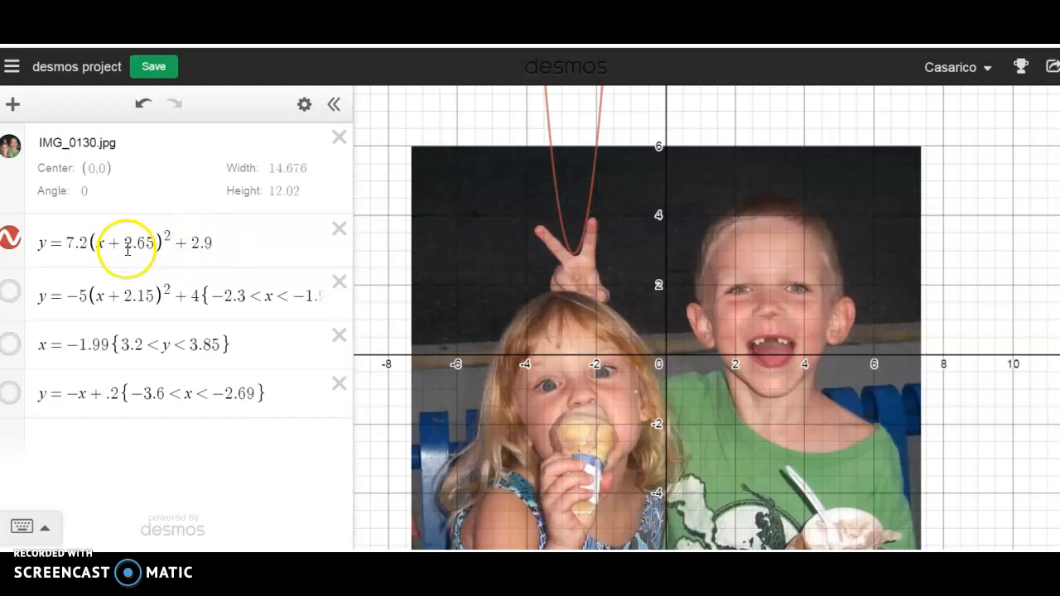
# - Change the first parabola's vertical shift, trying 3 and ending with 5
pyautogui.click(220, 242)
pyautogui.press('BackSpace')
pyautogui.press('BackSpace')
pyautogui.press('BackSpace')
pyautogui.write('3')
pyautogui.press('BackSpace')
pyautogui.write('5')
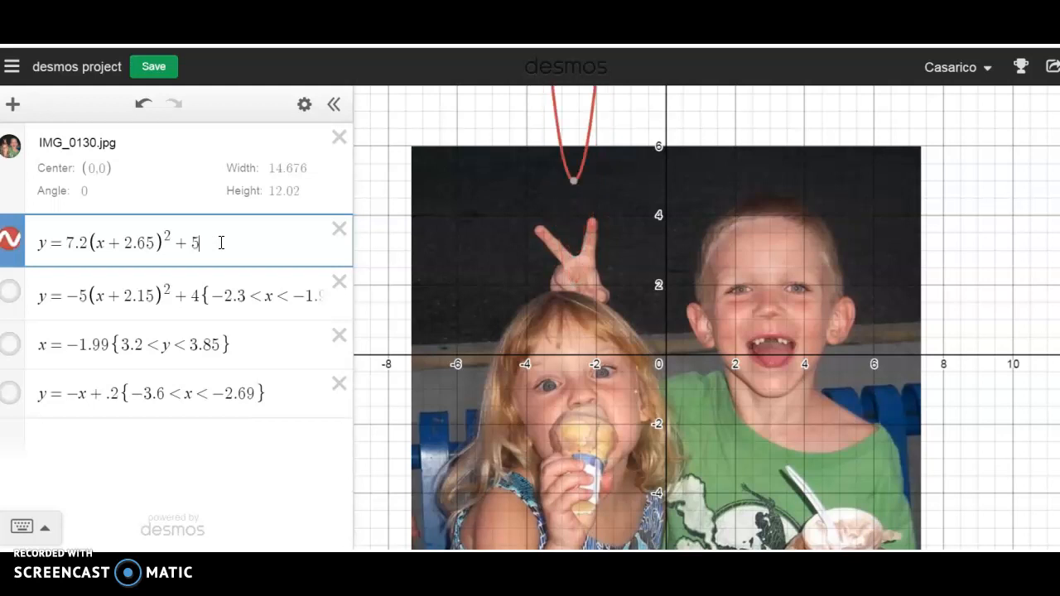
# - Set the first parabola's vertical shift back to 2.9
pyautogui.press('BackSpace')
pyautogui.write('2.9')
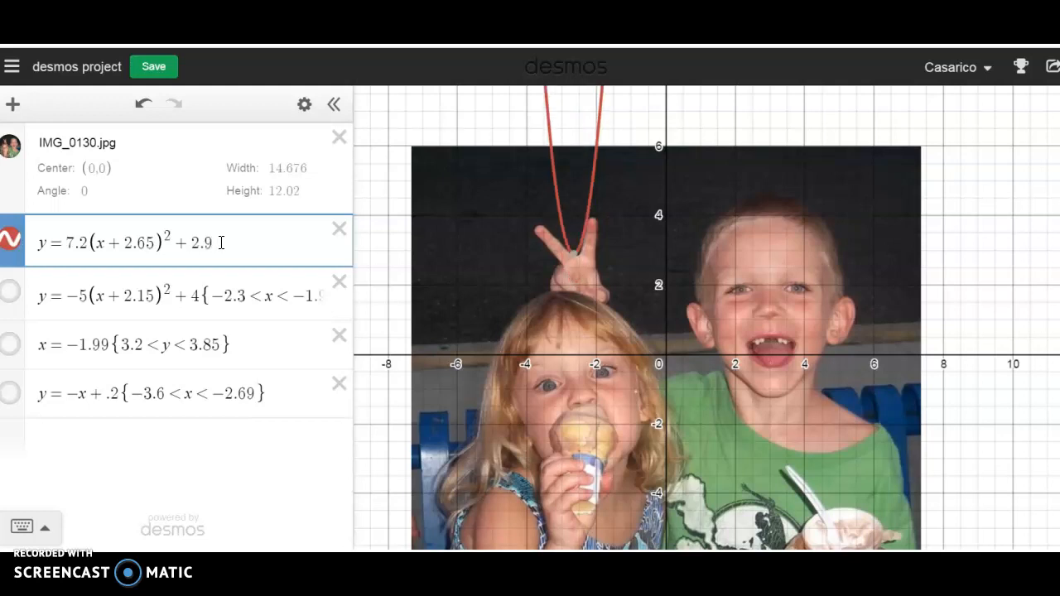
# - Restrict the first parabola, y = 7.2(x + 2.65)² + 2.9, to the domain {-2.69 < x < -2.27}
pyautogui.click(221, 243)
pyautogui.write('{-2.')
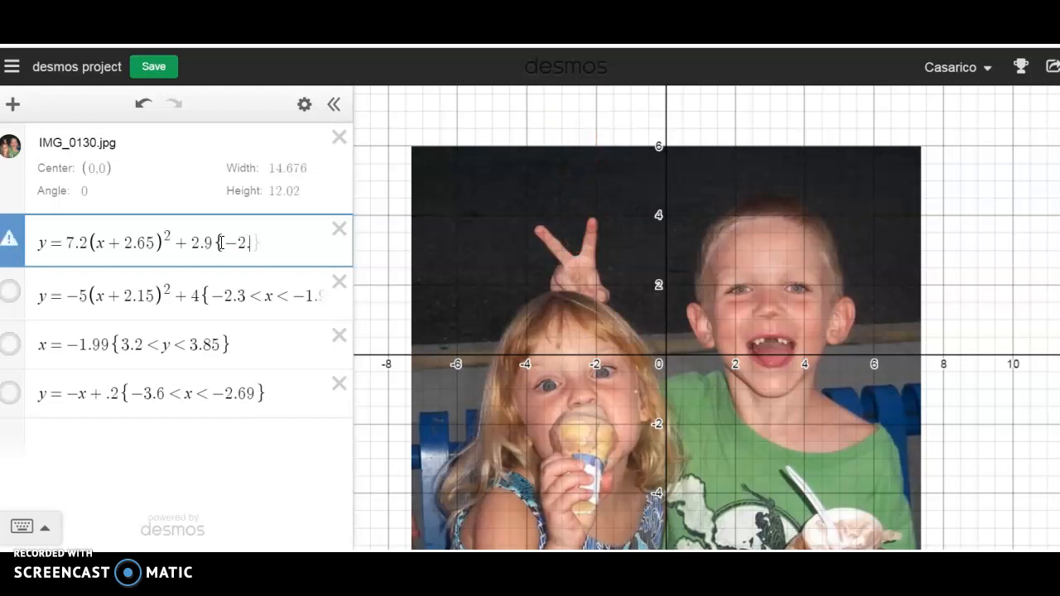
pyautogui.write('69 < x ')
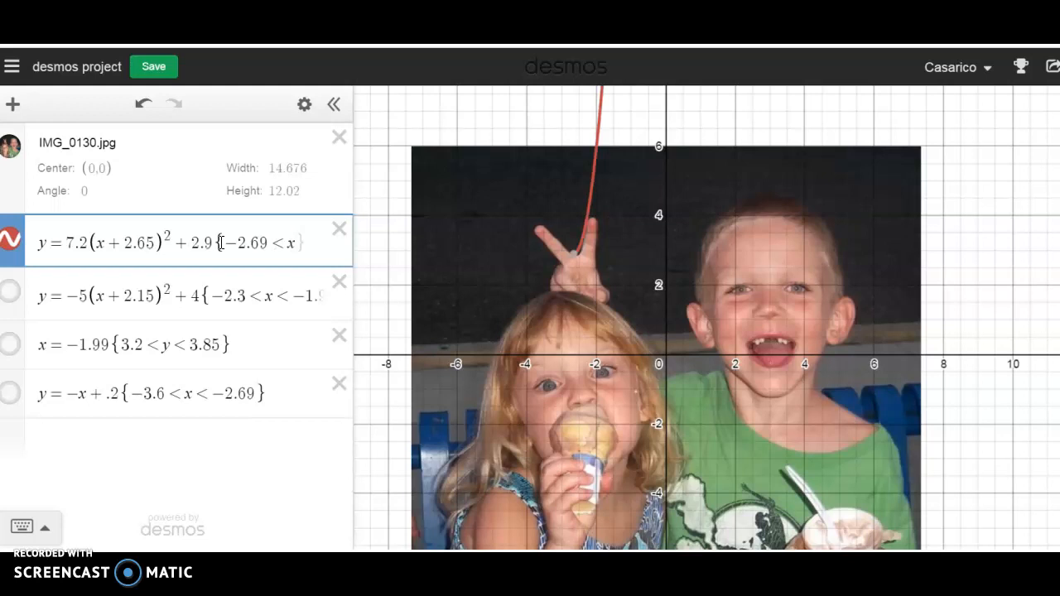
pyautogui.write('< ')
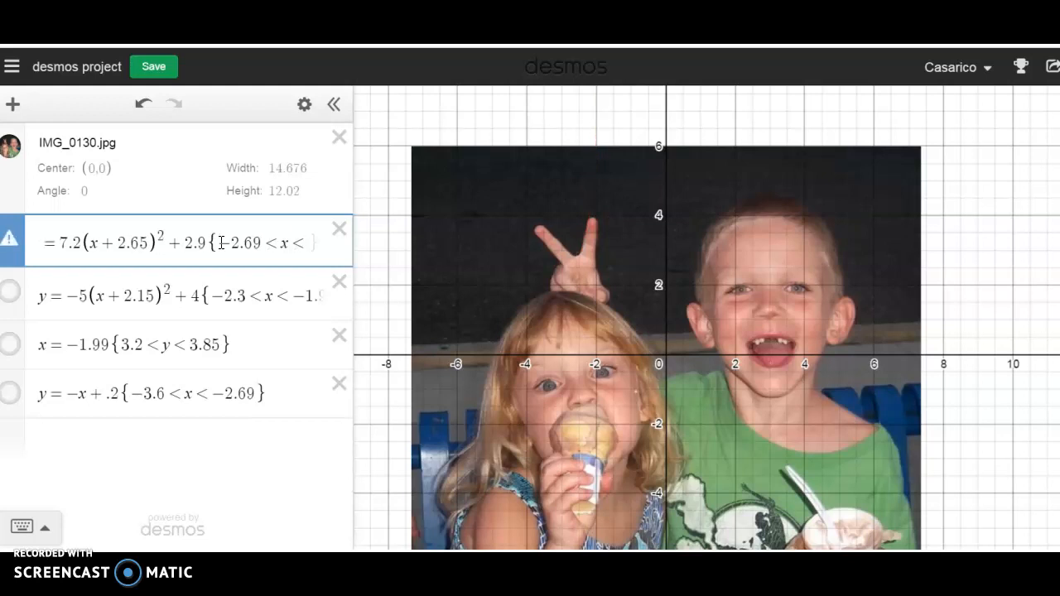
pyautogui.write('-2.2')
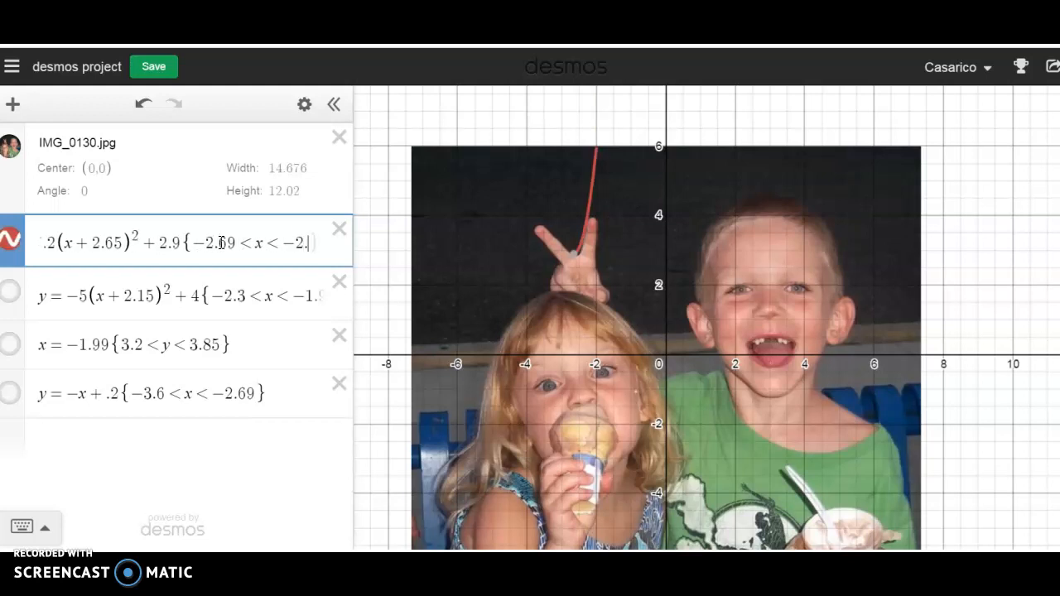
pyautogui.write('7')
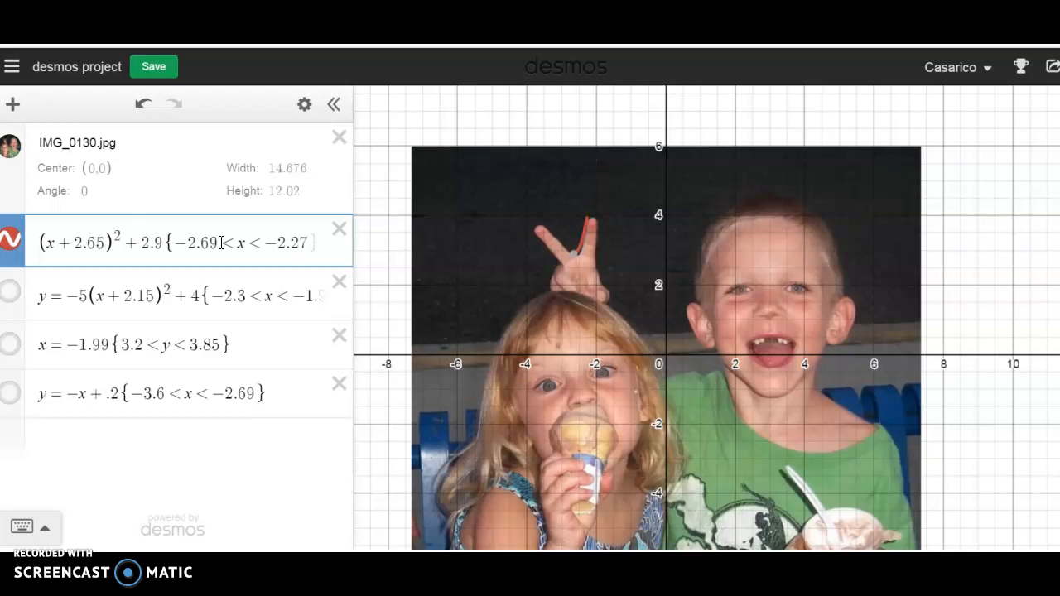
pyautogui.write('}')
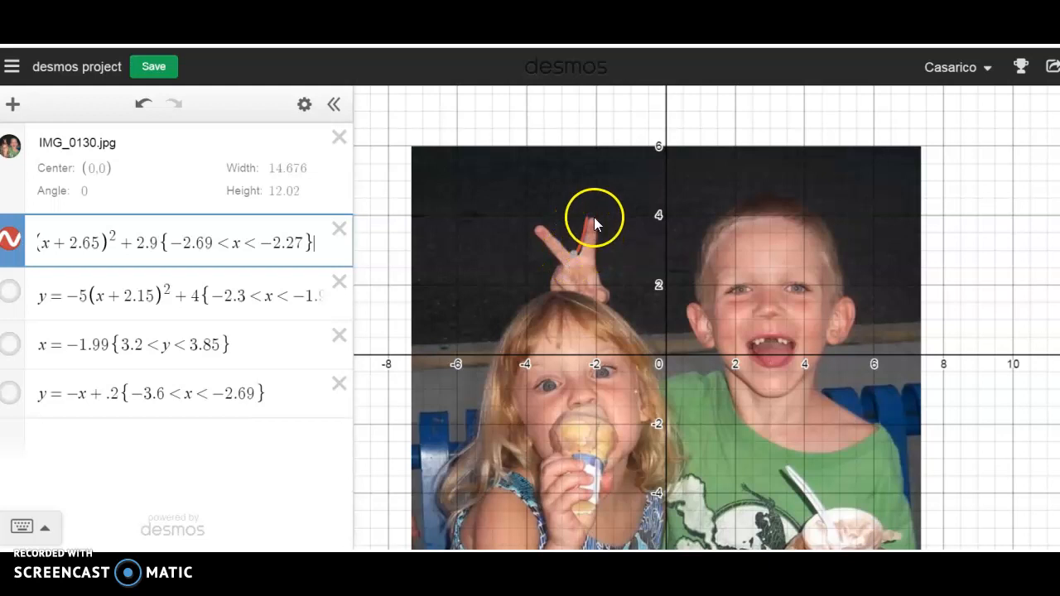
# - Show the second parabola, the vertical line x = -1.99 and the line y = -x + .2, and hide the photo
pyautogui.click(10, 294)
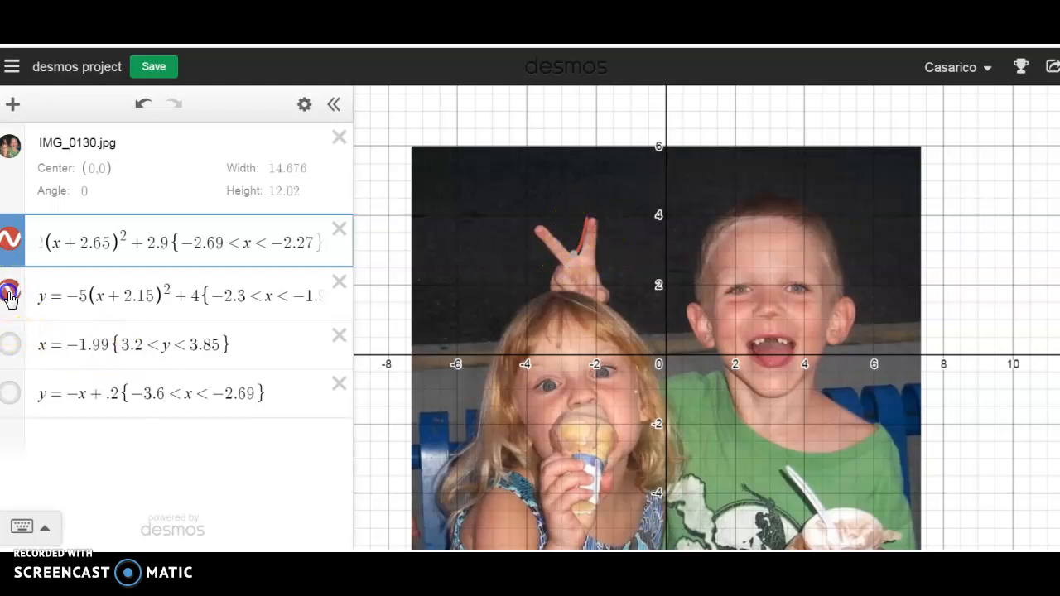
pyautogui.click(11, 346)
pyautogui.click(12, 393)
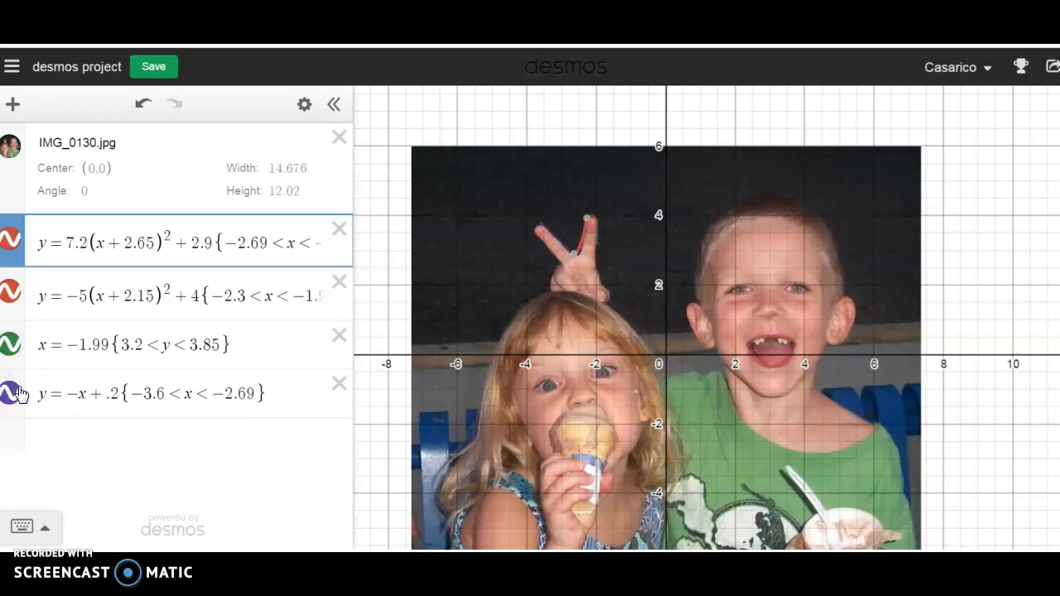
pyautogui.click(10, 149)
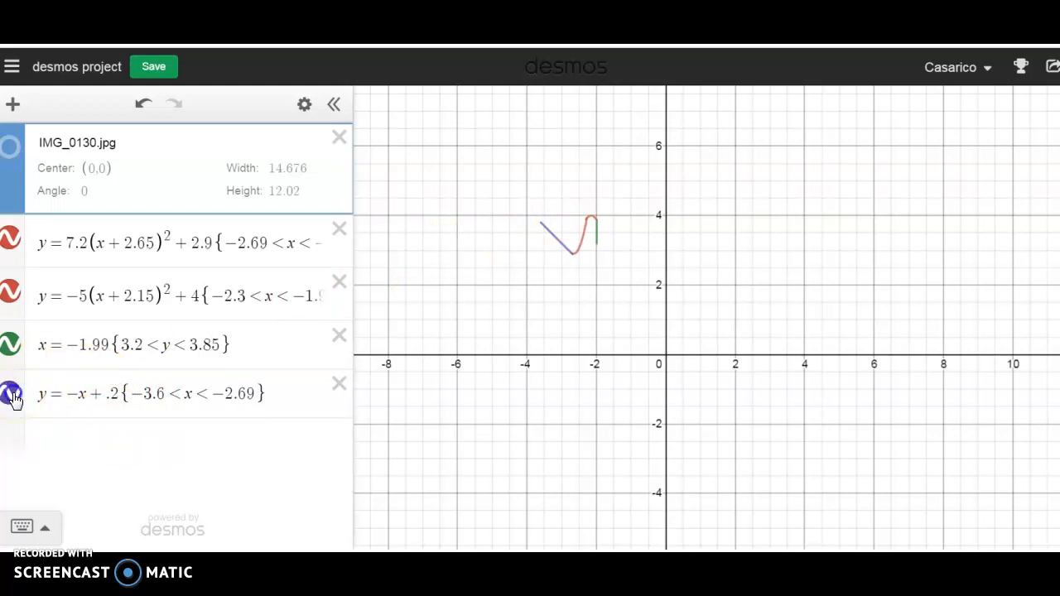
# - Change the colour of the slanted line y = -x + .2 to red
pyautogui.click(11, 394)
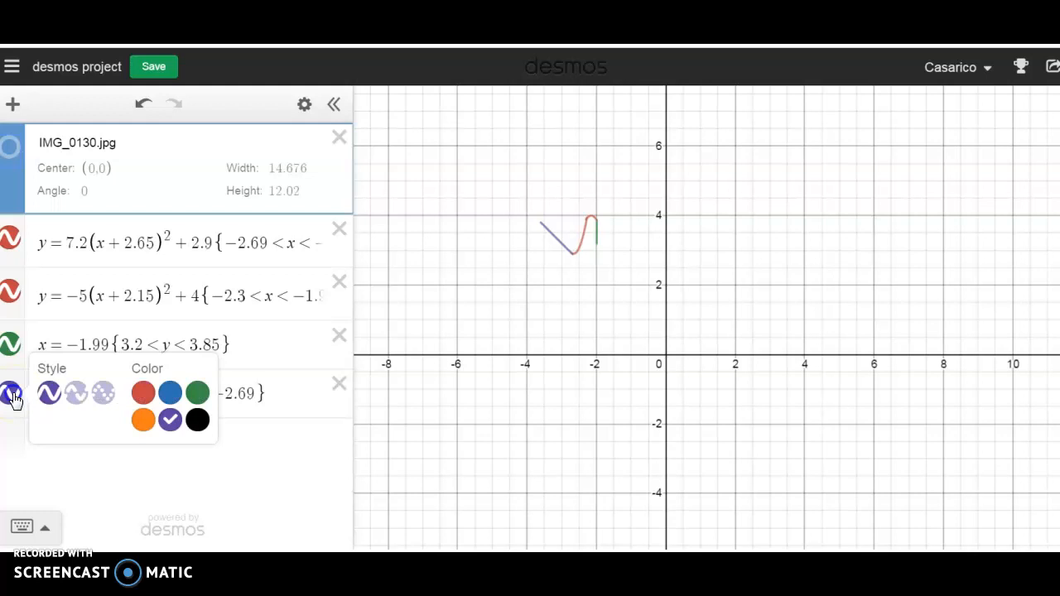
pyautogui.click(144, 396)
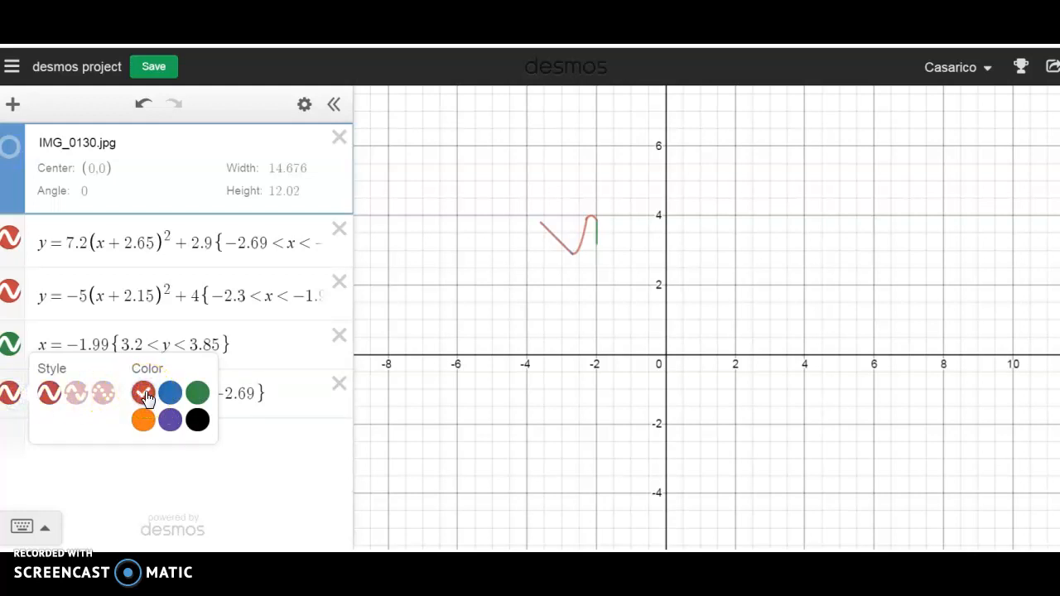